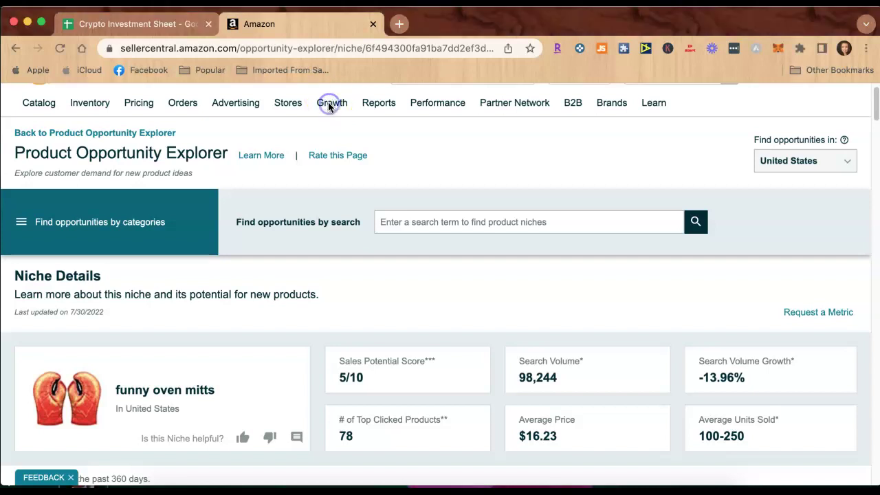
# - Leave the 'funny oven mitts' niche for the Product Opportunity Explorer page via the Growth menu
pyautogui.moveTo(338, 110)
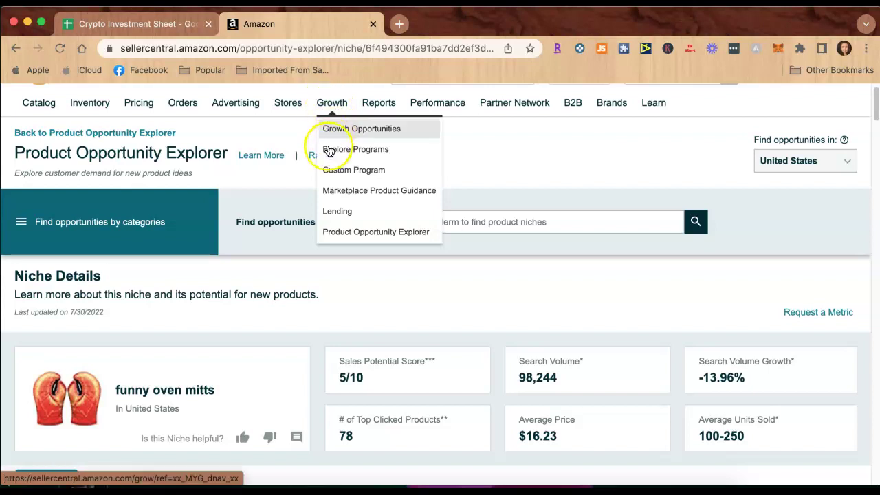
pyautogui.click(335, 236)
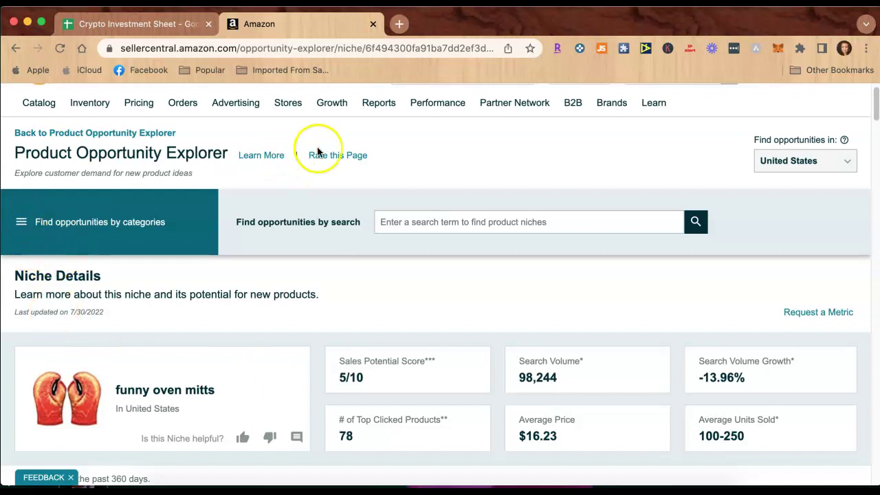
pyautogui.moveTo(376, 109)
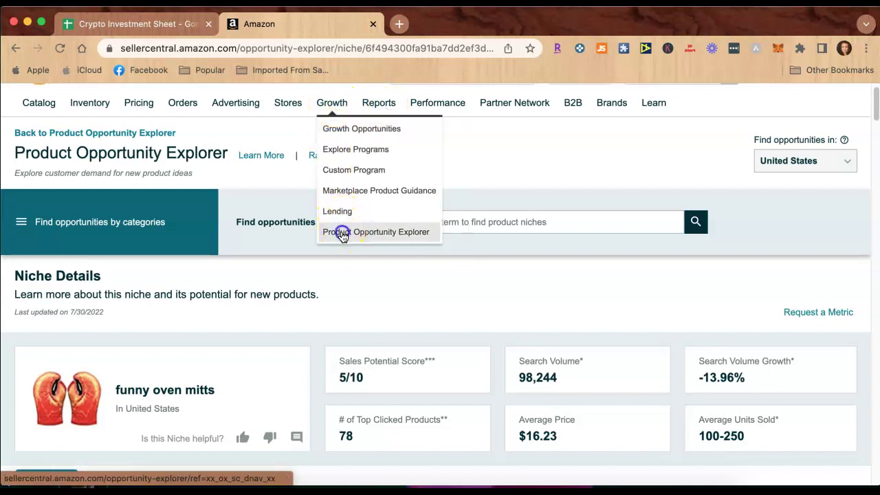
pyautogui.moveTo(342, 235); pyautogui.dragTo(413, 235)
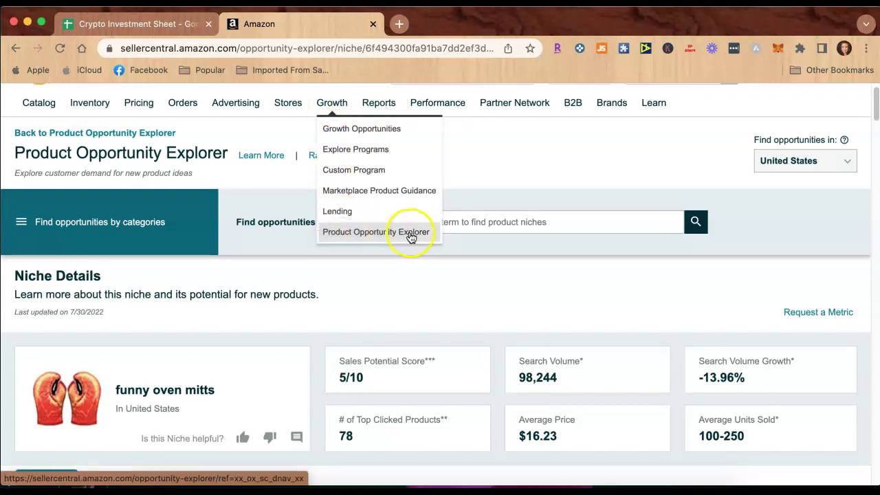
# - Load the Product Opportunity Explorer home and browse its example Clothing niches
pyautogui.click(405, 235)
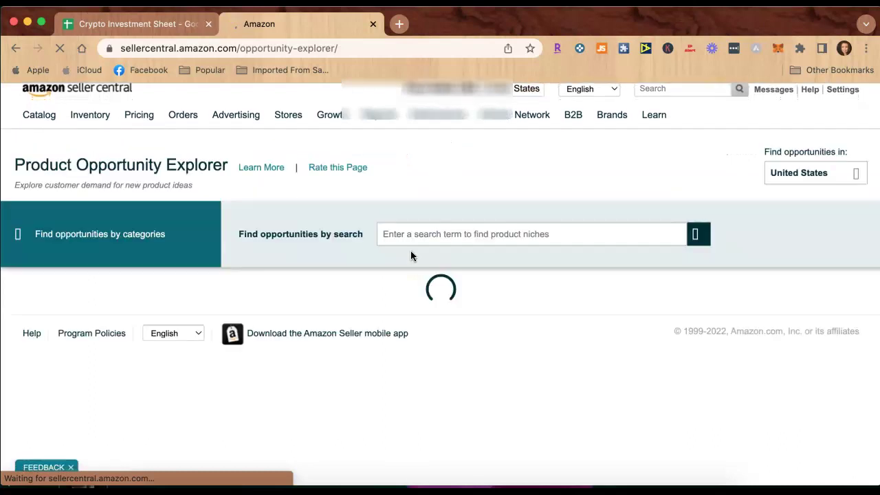
pyautogui.click(602, 260)
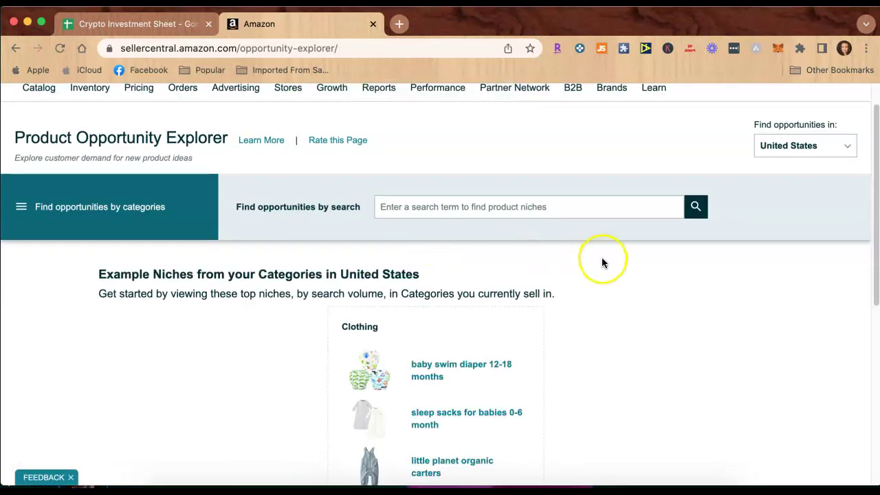
pyautogui.scroll(-1, 601, 263)
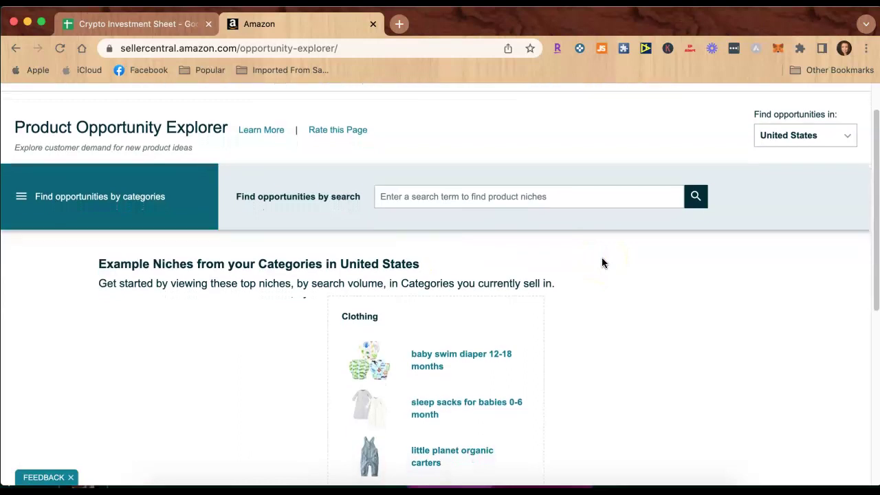
pyautogui.scroll(-1, 601, 262)
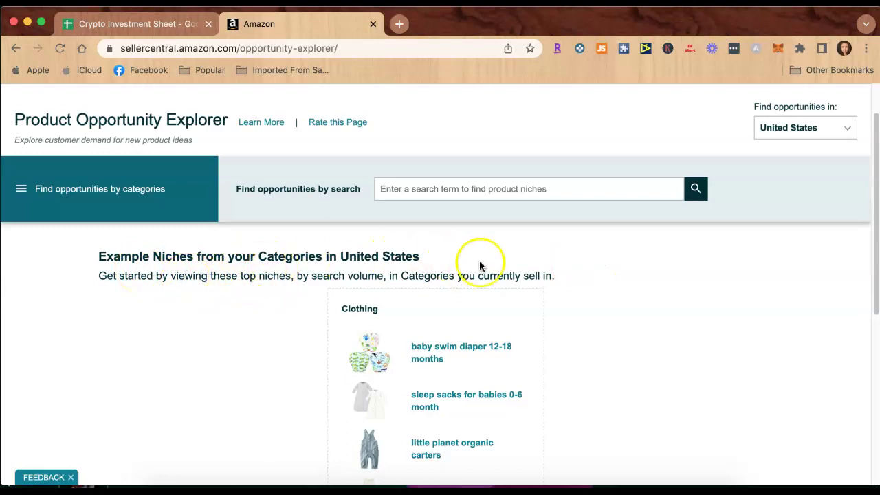
pyautogui.scroll(-5, 684, 294)
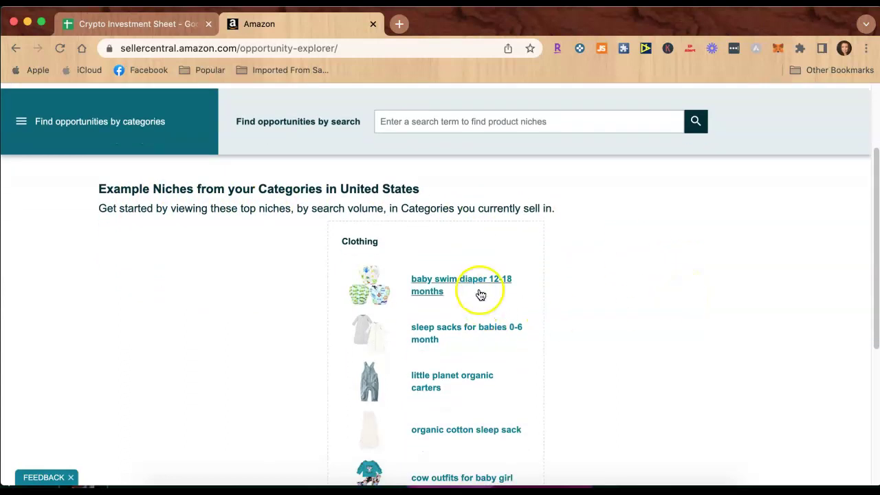
pyautogui.scroll(-2, 624, 400)
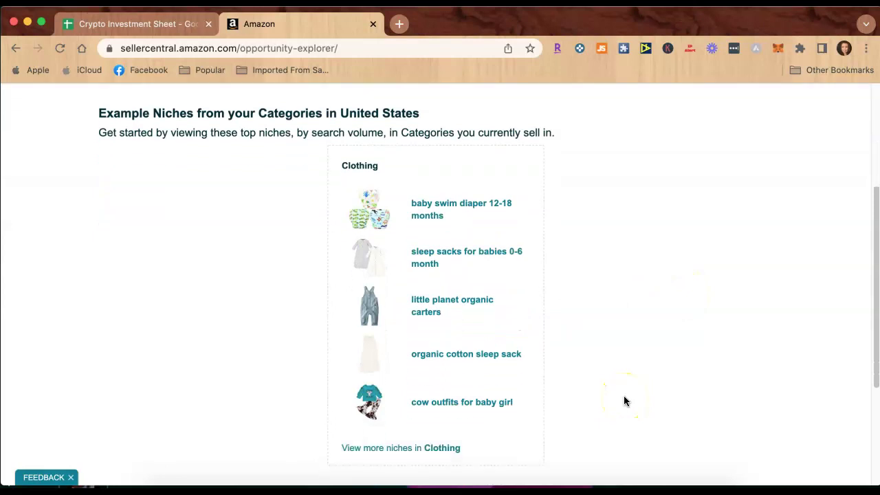
# - Keep United States selected as the marketplace in the country dropdown
pyautogui.scroll(2, 624, 400)
pyautogui.scroll(3, 624, 401)
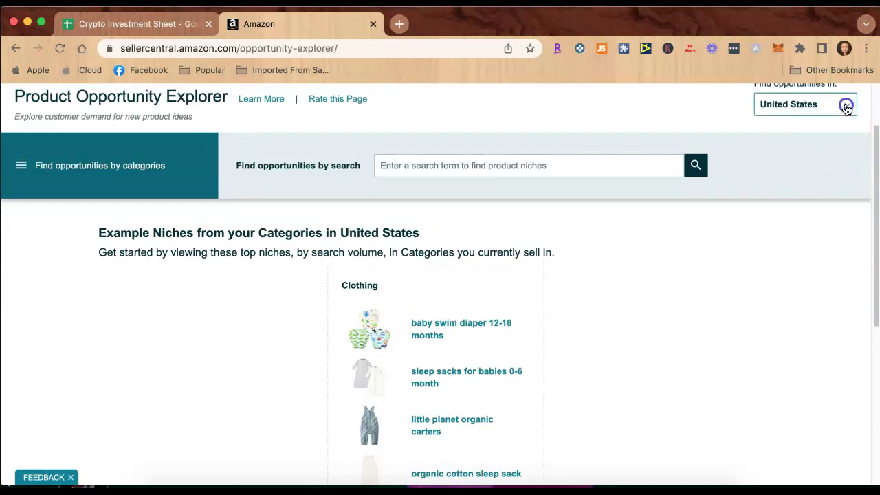
pyautogui.click(847, 109)
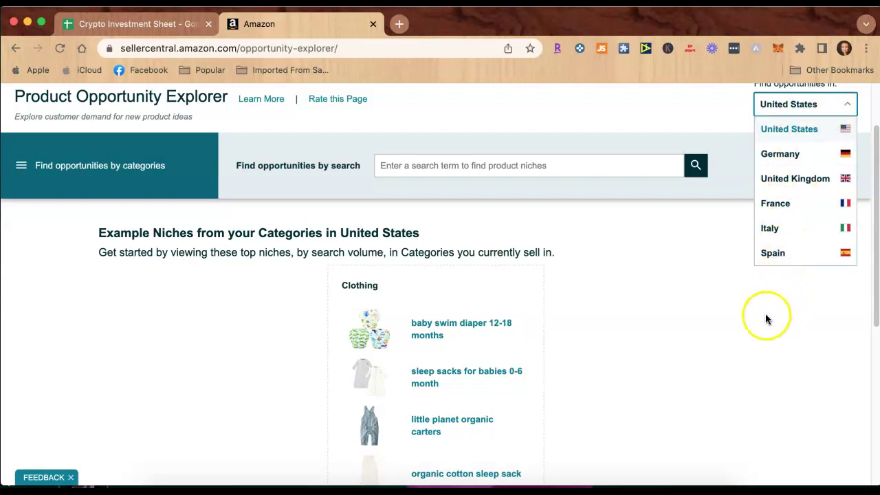
pyautogui.click(771, 128)
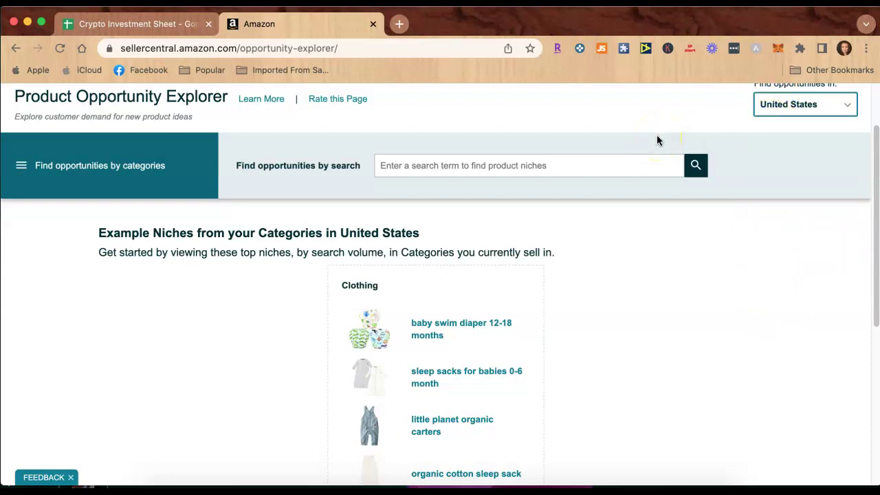
# - Browse the Find opportunities by categories product category list
pyautogui.click(21, 170)
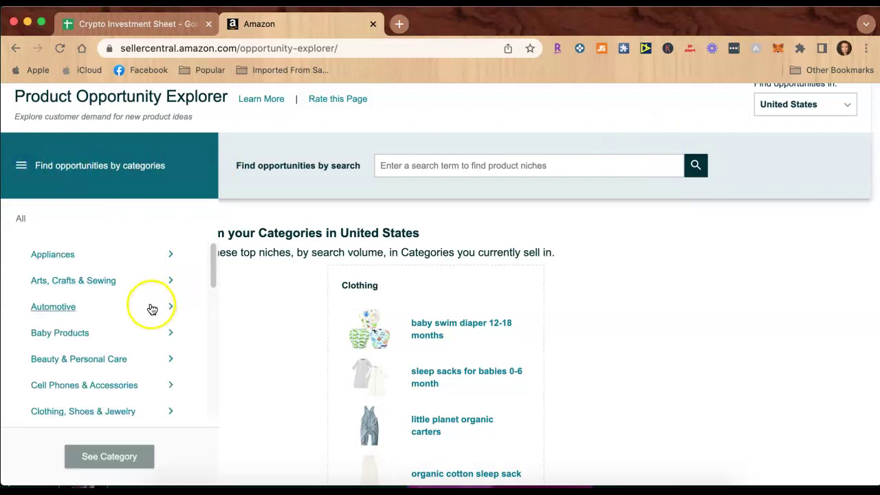
pyautogui.scroll(-2, 151, 309)
pyautogui.scroll(-10, 152, 309)
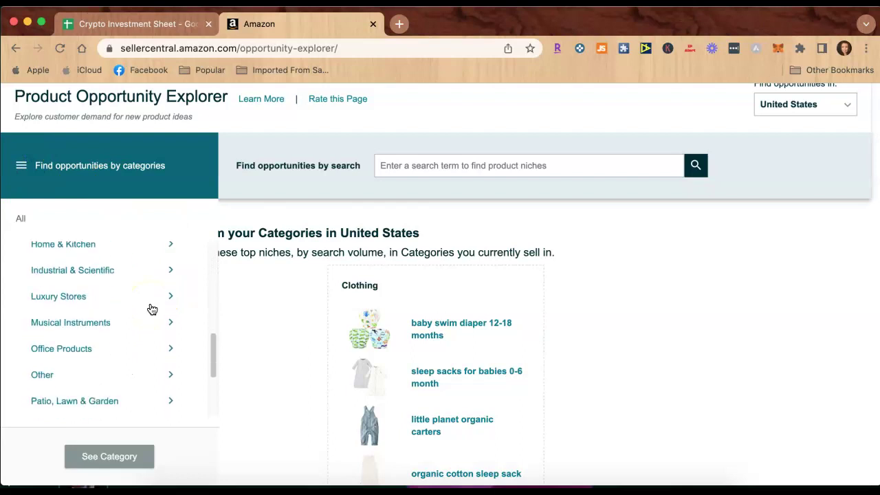
pyautogui.scroll(-1, 152, 310)
pyautogui.scroll(5, 152, 309)
pyautogui.scroll(5, 151, 309)
# - Start a niche search by entering 'Halloween' in the search box
pyautogui.click(330, 192)
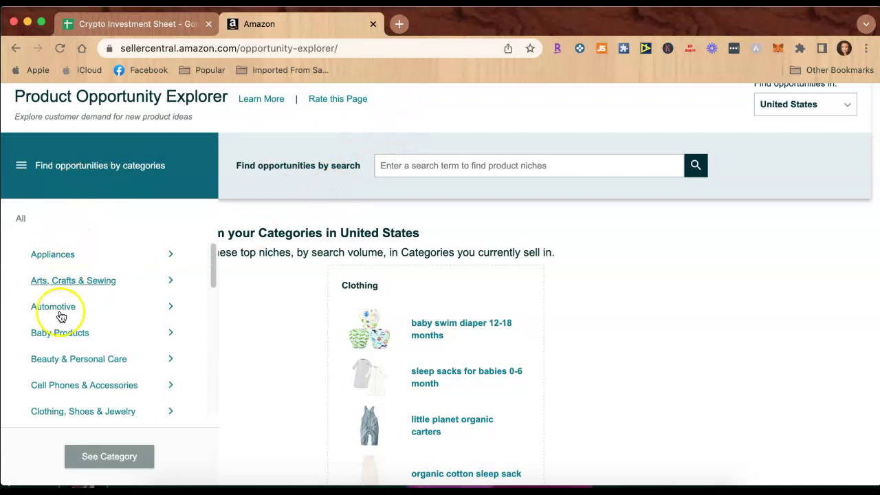
pyautogui.click(406, 167)
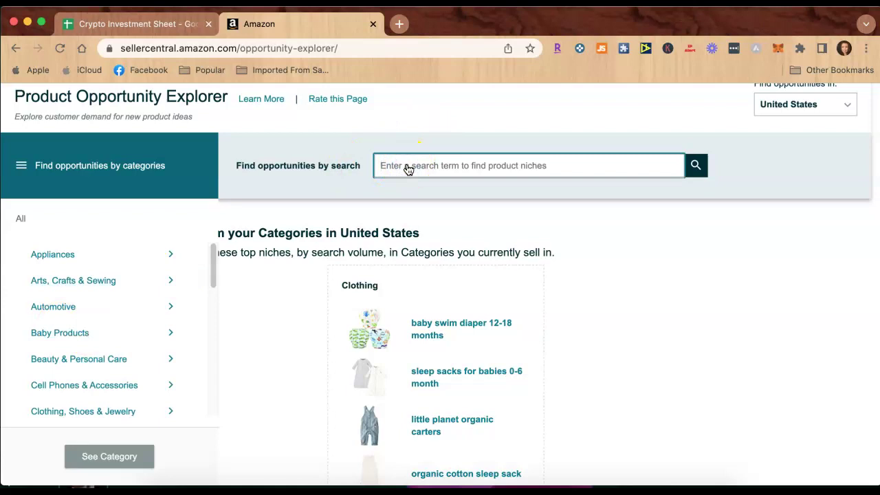
pyautogui.write('Hal')
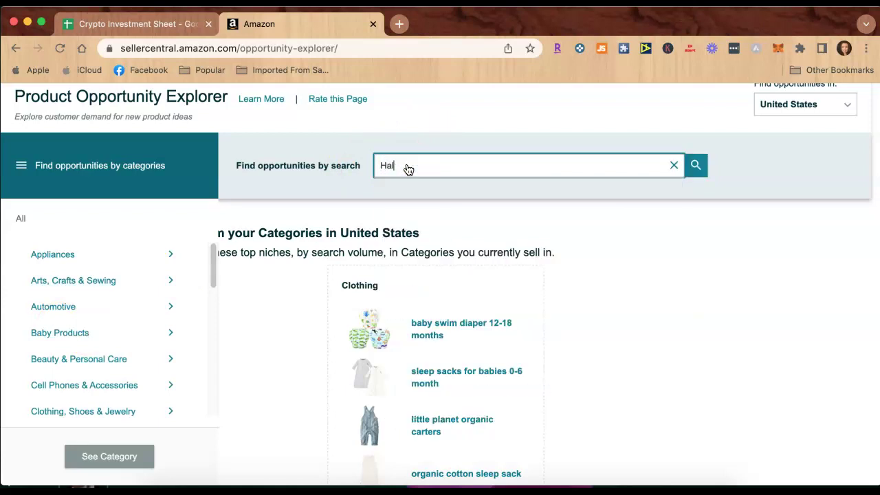
pyautogui.write('low')
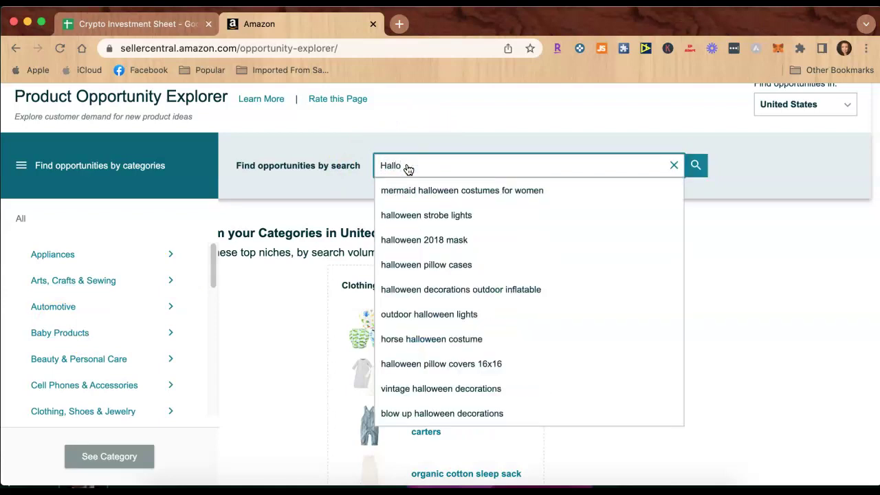
pyautogui.write('ee')
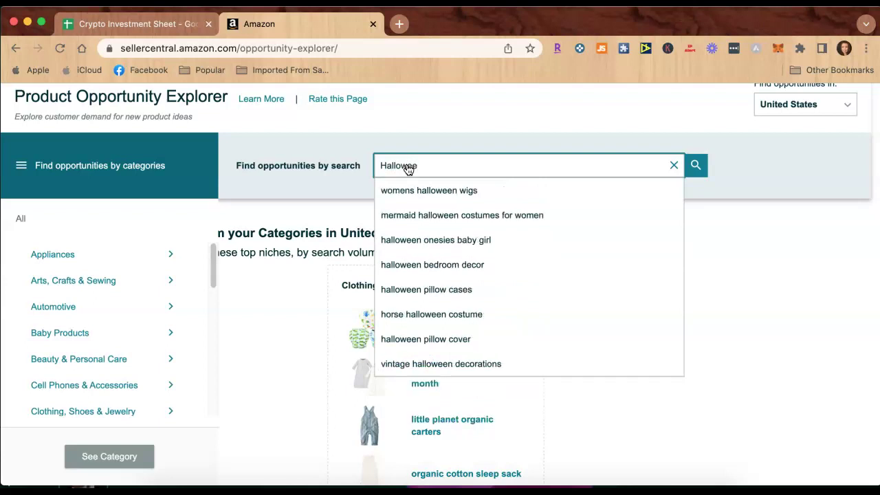
pyautogui.write('n')
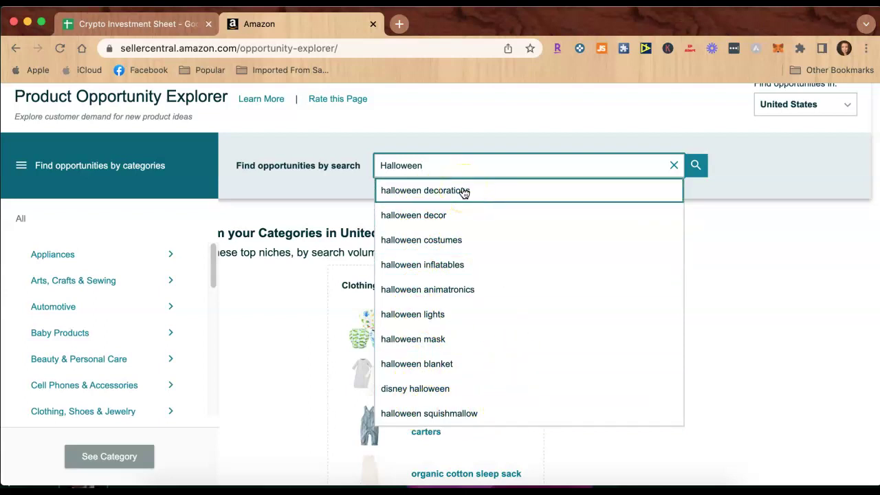
pyautogui.click(464, 191)
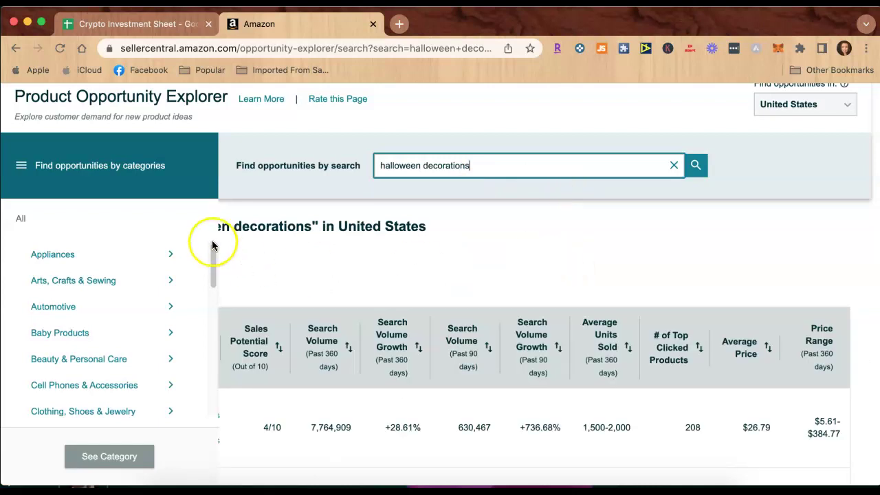
pyautogui.click(192, 187)
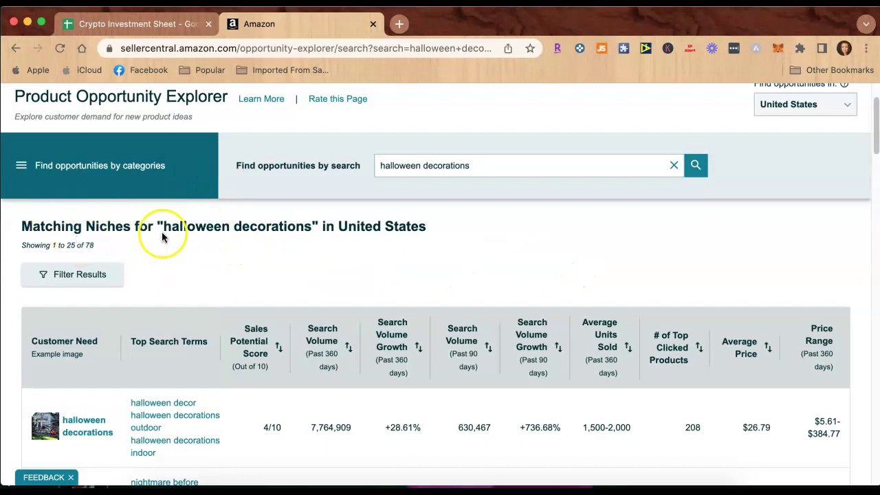
pyautogui.scroll(-1, 421, 257)
pyautogui.scroll(-5, 421, 263)
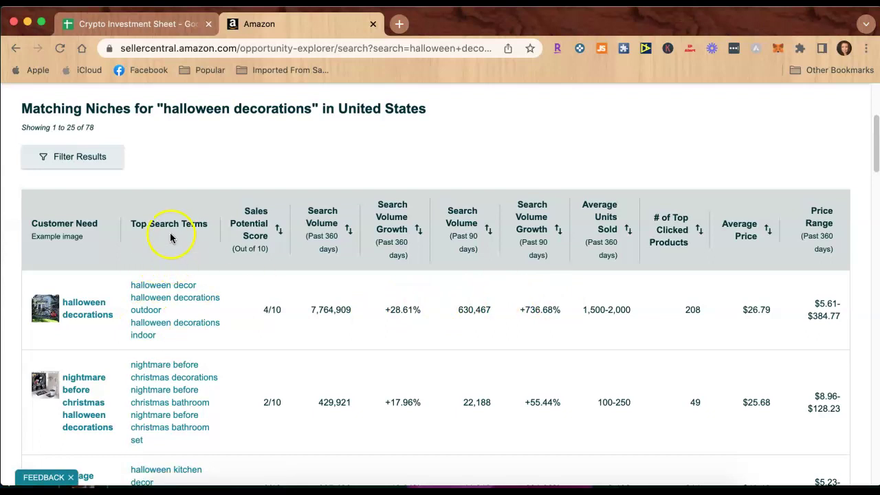
pyautogui.moveTo(136, 229)
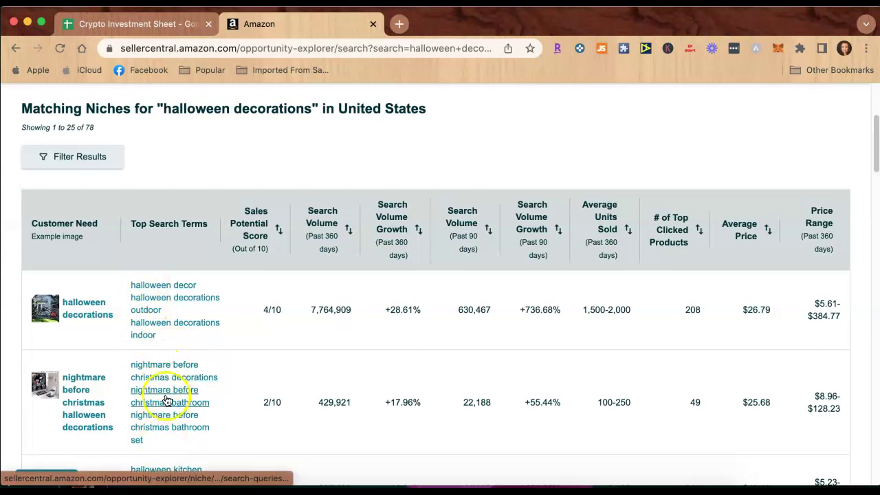
pyautogui.click(167, 422)
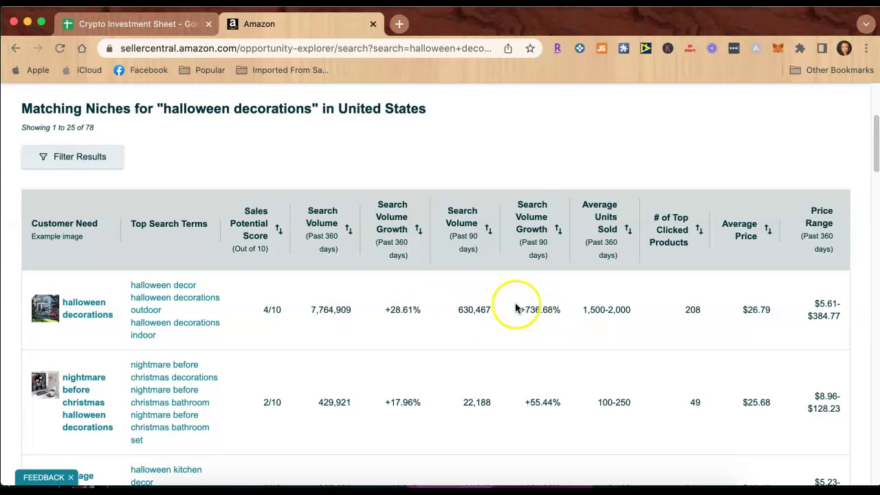
pyautogui.moveTo(668, 208)
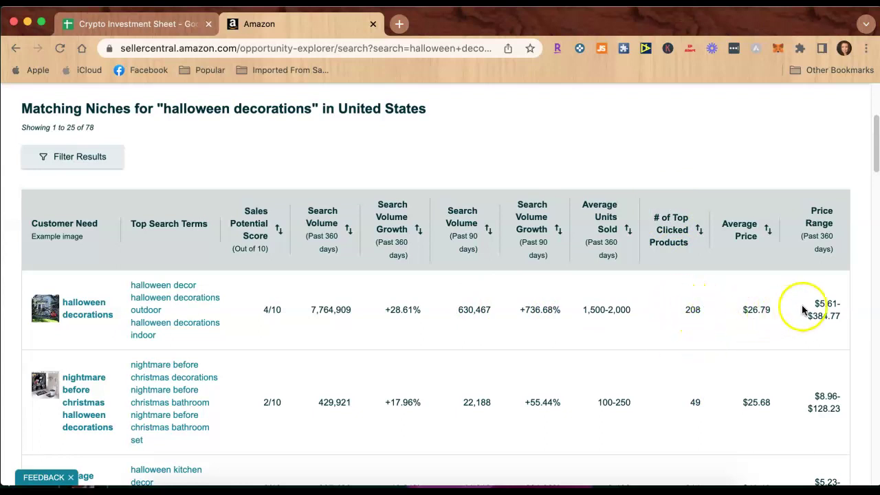
pyautogui.scroll(-1, 793, 374)
pyautogui.scroll(-5, 794, 374)
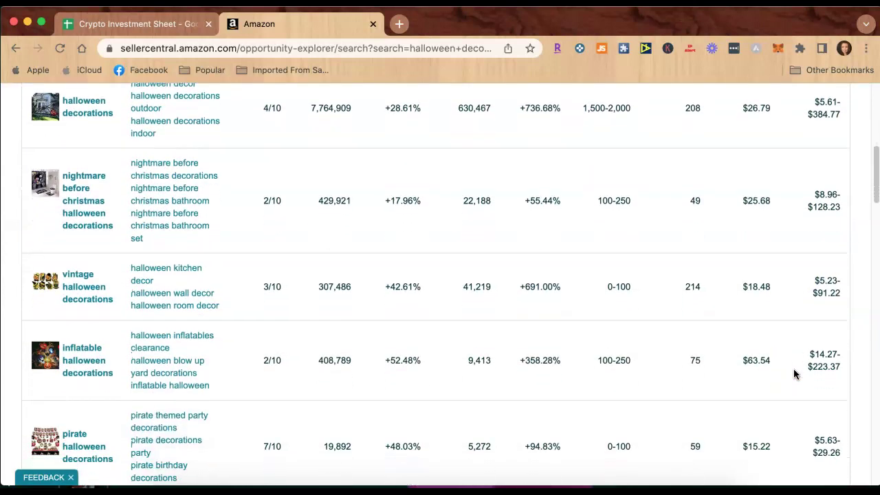
pyautogui.scroll(-4, 793, 374)
pyautogui.scroll(-7, 794, 374)
pyautogui.scroll(-3, 793, 374)
pyautogui.scroll(-5, 793, 374)
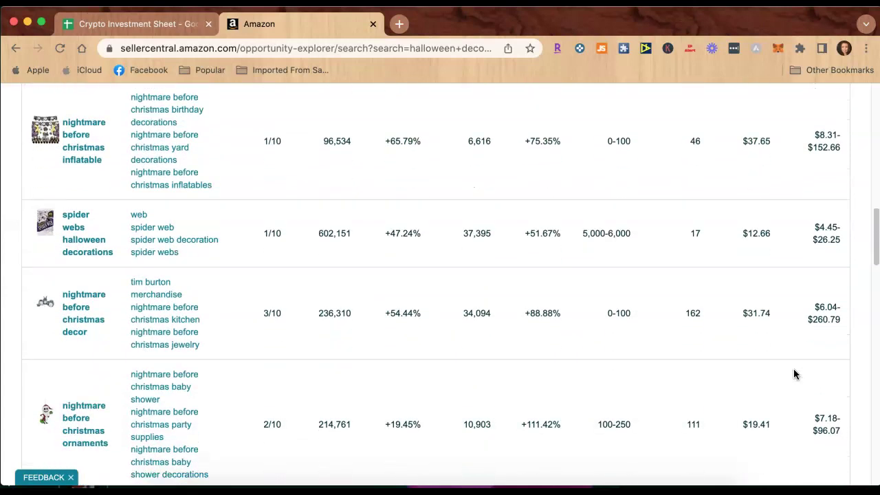
pyautogui.scroll(4, 793, 374)
pyautogui.scroll(20, 793, 374)
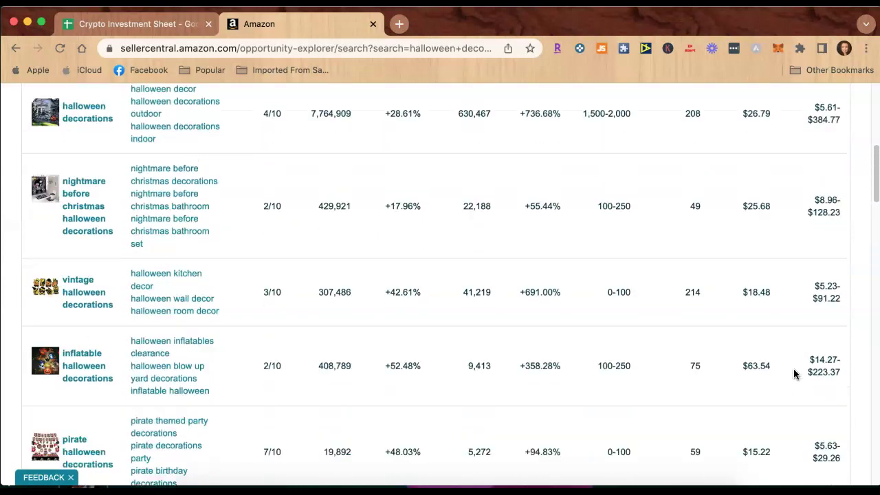
pyautogui.scroll(4, 793, 374)
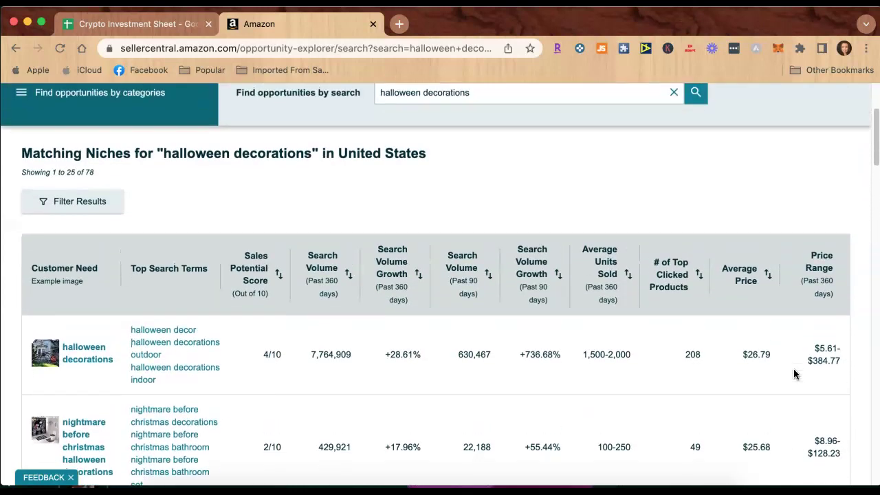
# - Filter the halloween decorations niches to an Average Price range of 20 to 100
pyautogui.click(75, 206)
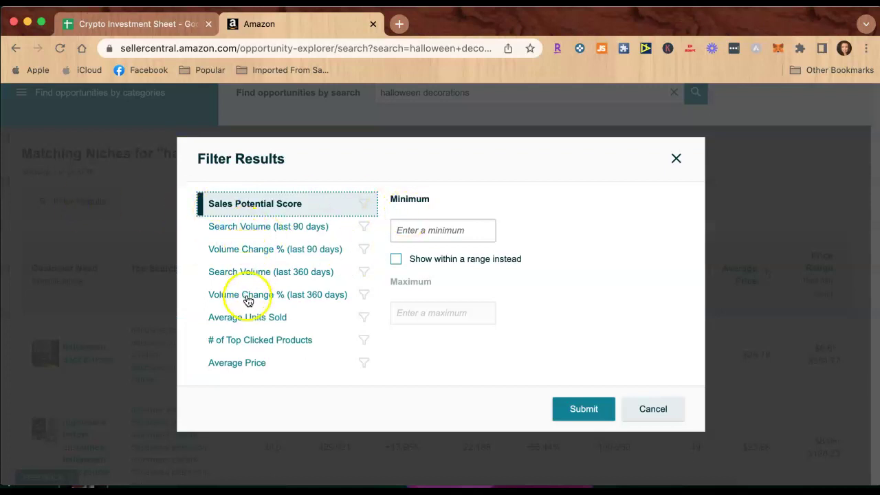
pyautogui.click(246, 363)
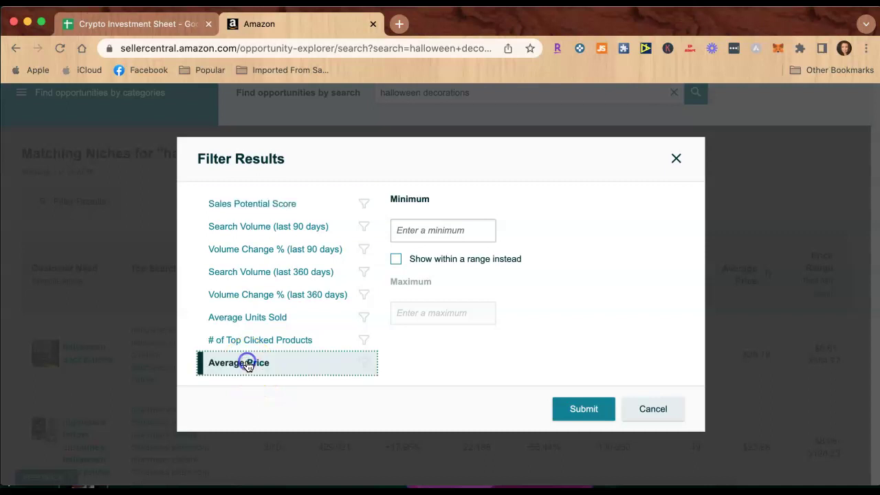
pyautogui.click(395, 259)
pyautogui.click(410, 233)
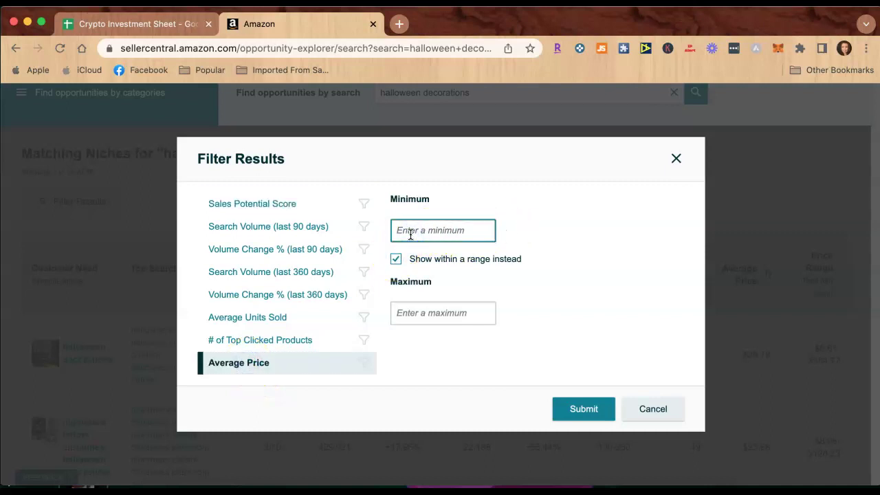
pyautogui.click(411, 319)
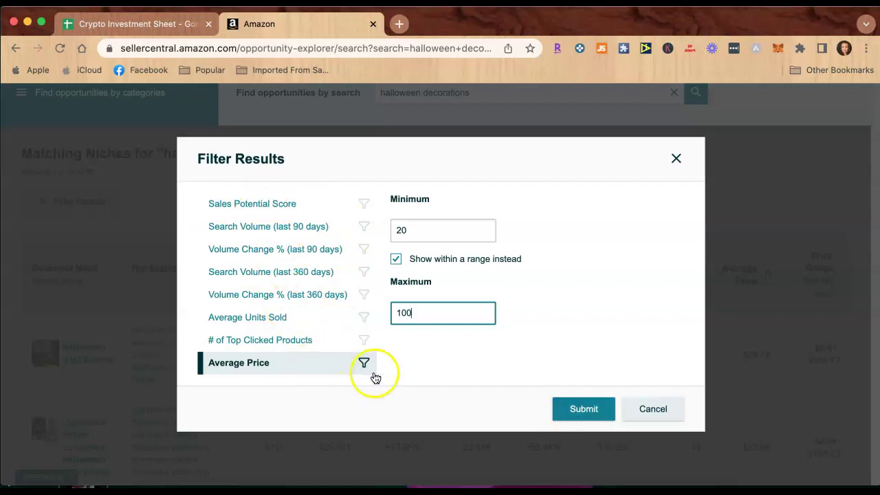
pyautogui.click(575, 409)
# - Scroll the filtered niche table down to 'nightmare before christmas backpack' (206,374 searches, $45.20 average price)
pyautogui.scroll(-5, 576, 416)
pyautogui.scroll(-1, 576, 415)
pyautogui.scroll(-2, 575, 416)
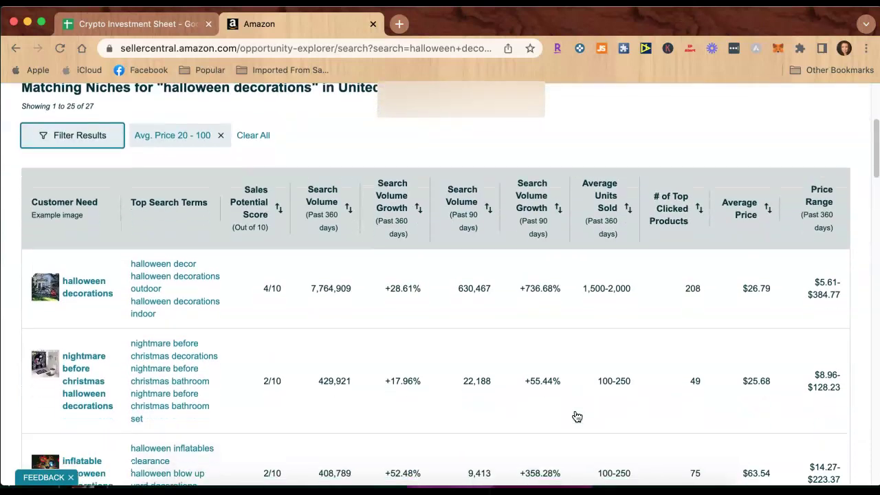
pyautogui.scroll(-5, 577, 416)
pyautogui.scroll(-7, 577, 416)
pyautogui.scroll(-7, 576, 417)
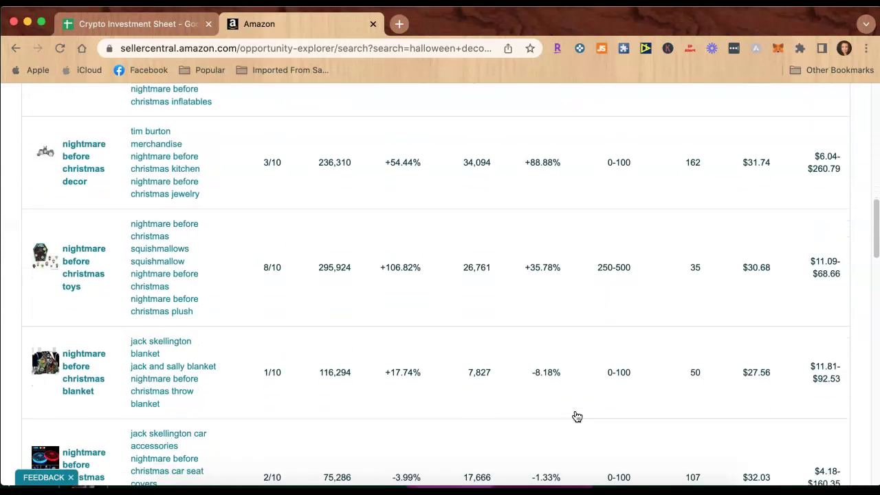
pyautogui.scroll(-1, 577, 417)
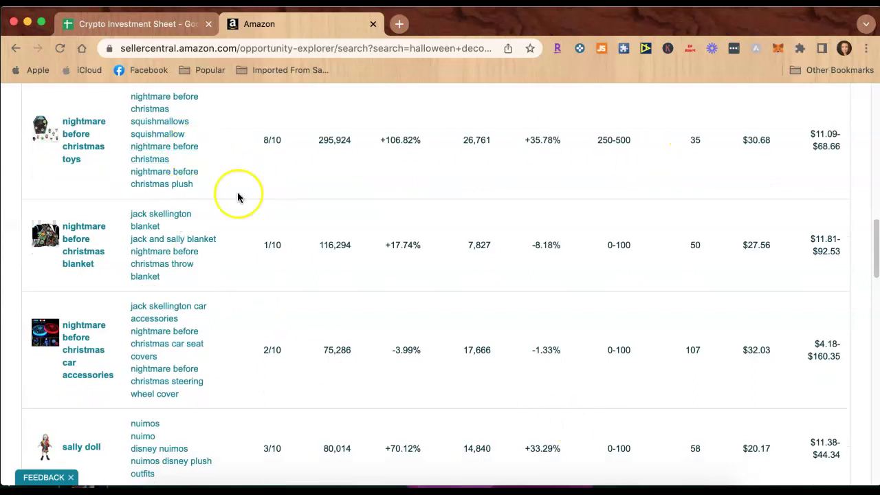
pyautogui.scroll(-2, 350, 357)
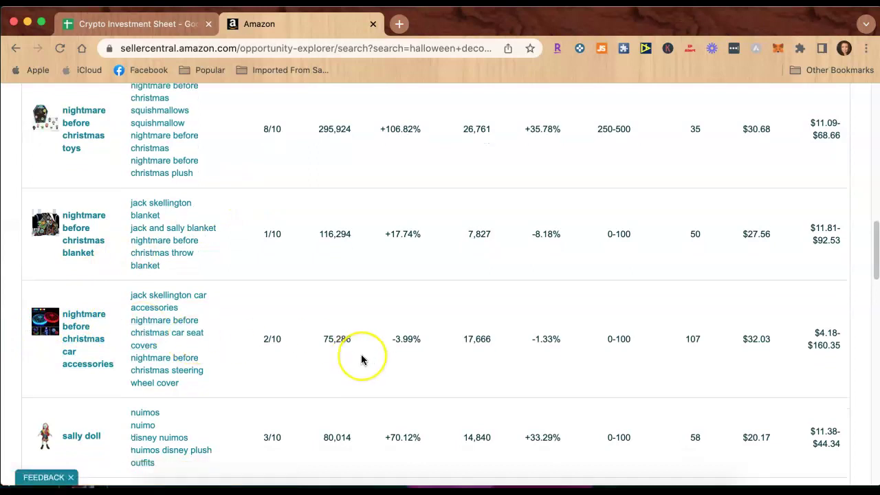
pyautogui.scroll(-2, 361, 359)
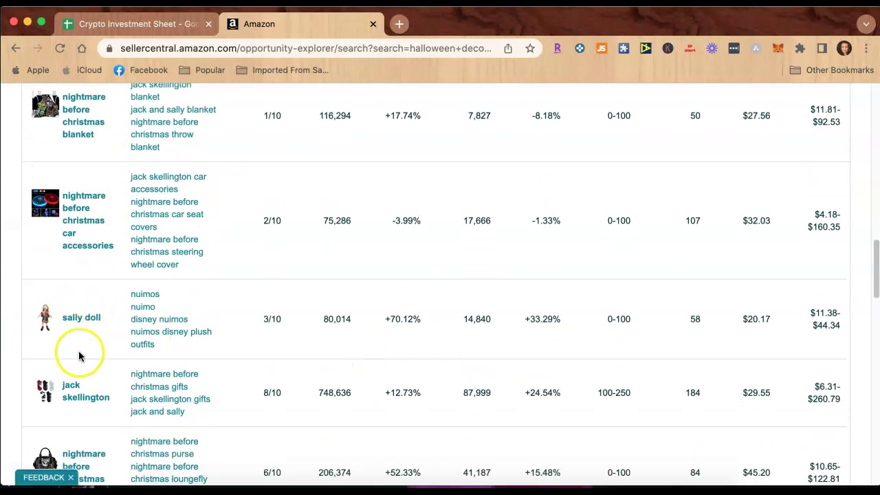
pyautogui.scroll(6, 589, 309)
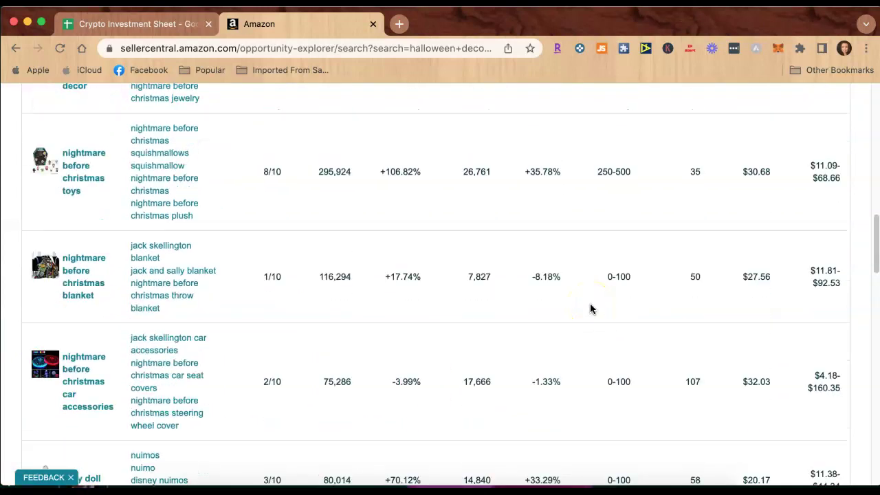
pyautogui.scroll(-6, 590, 309)
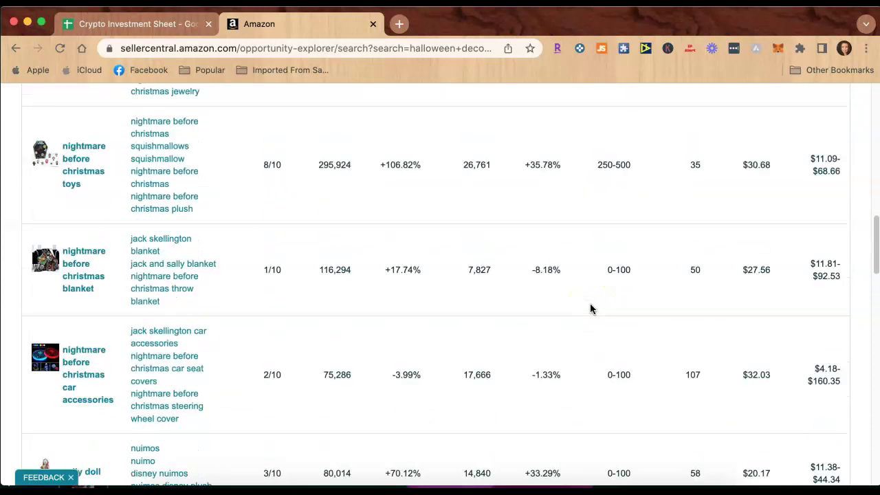
pyautogui.scroll(-1, 590, 308)
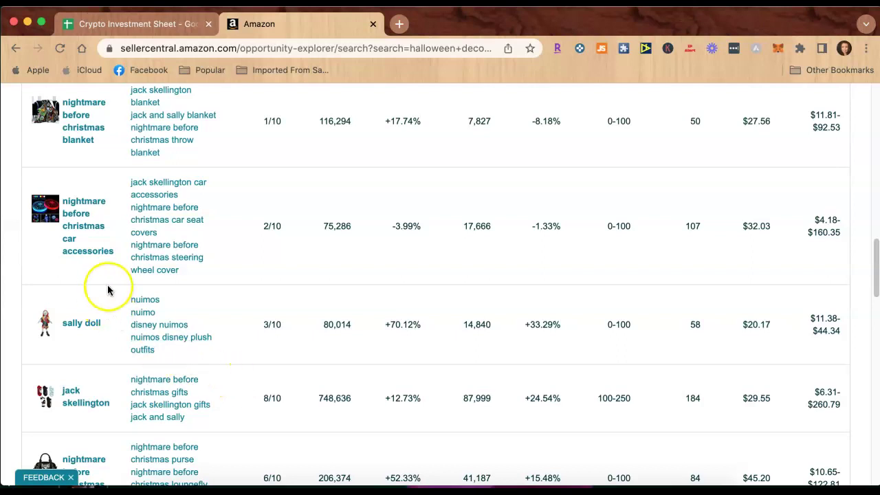
pyautogui.scroll(-3, 262, 364)
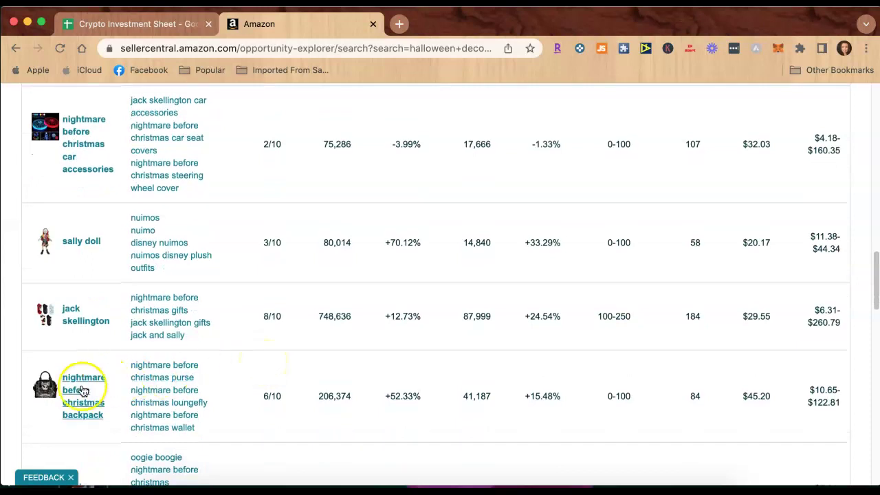
pyautogui.click(79, 391)
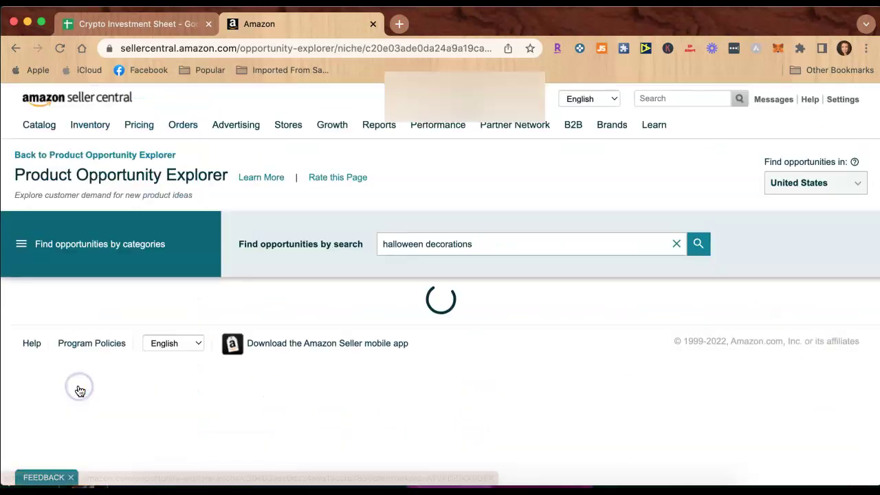
pyautogui.scroll(-4, 297, 392)
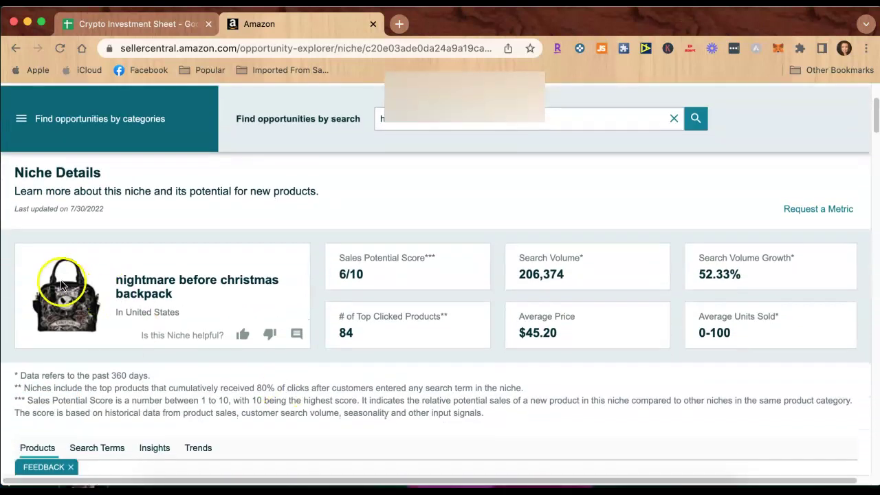
pyautogui.scroll(-1, 451, 363)
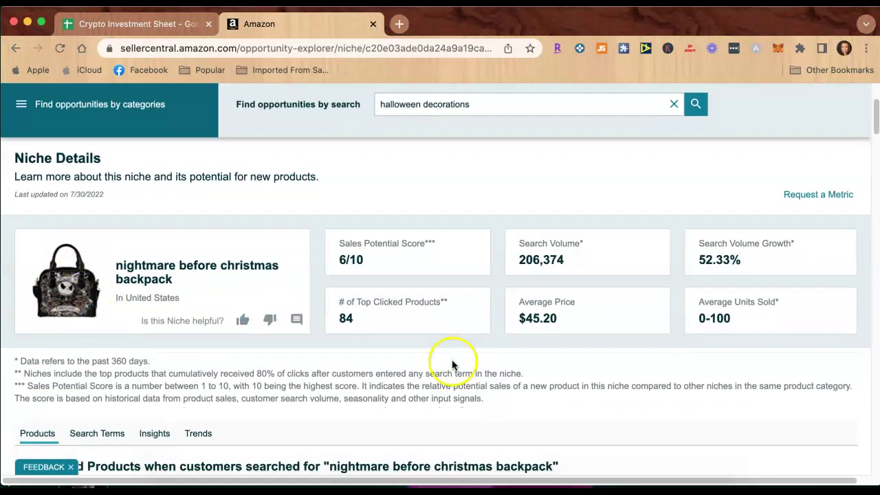
pyautogui.scroll(1, 458, 346)
pyautogui.scroll(1, 457, 347)
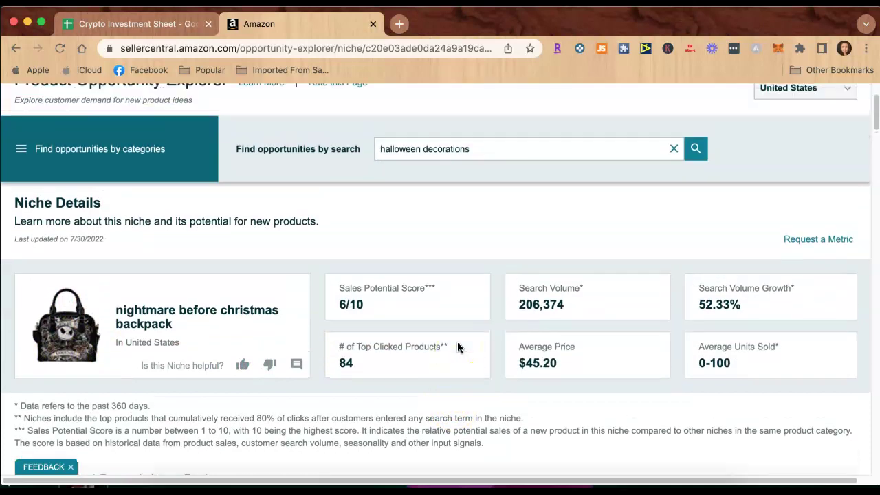
pyautogui.scroll(-2, 454, 344)
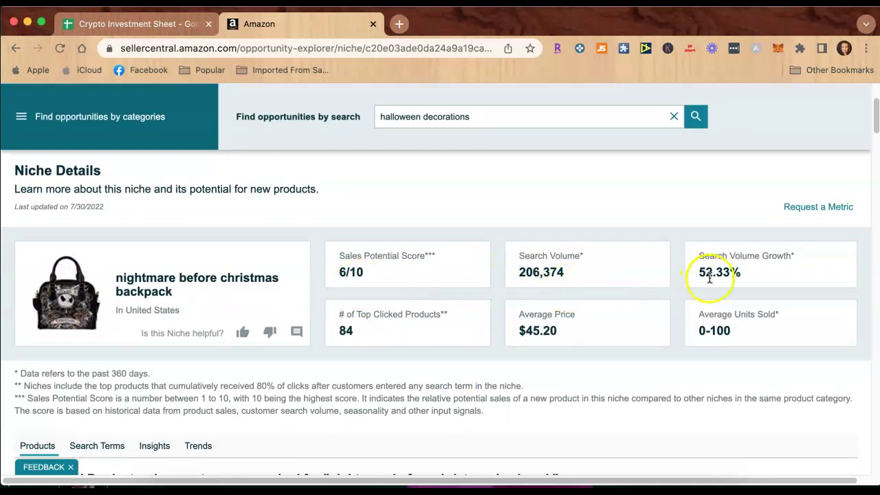
pyautogui.scroll(-2, 612, 358)
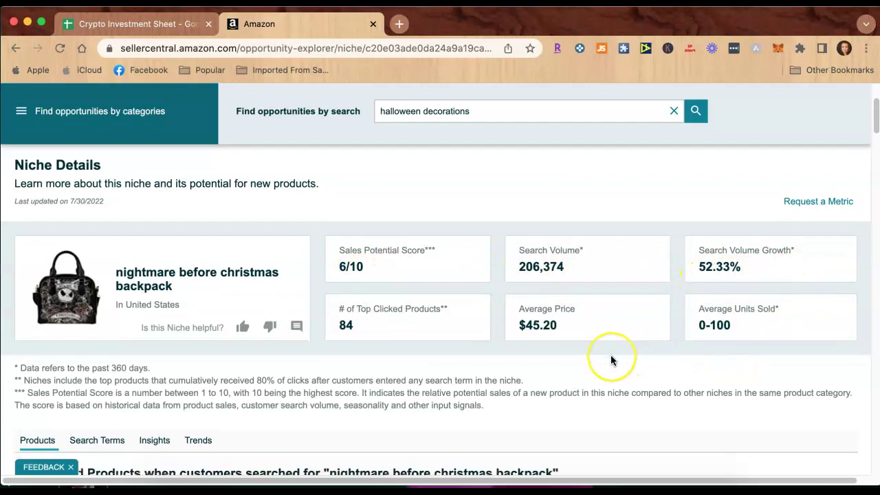
pyautogui.scroll(-2, 611, 359)
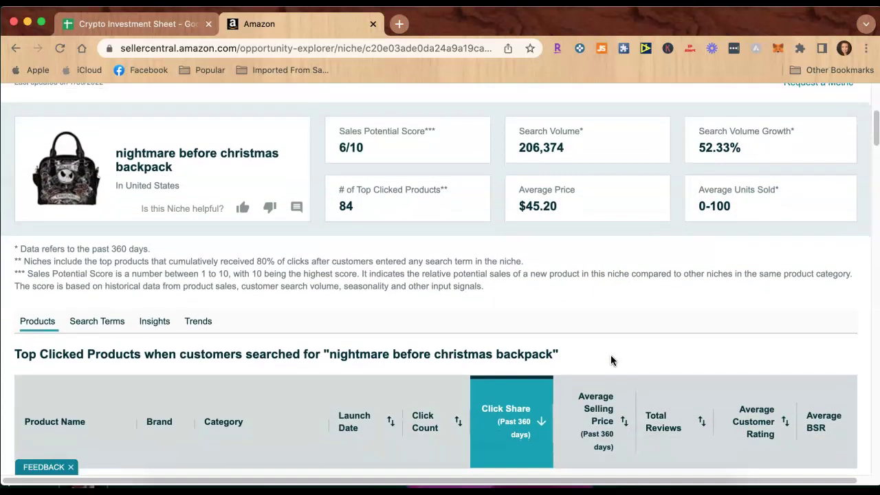
pyautogui.scroll(-2, 610, 355)
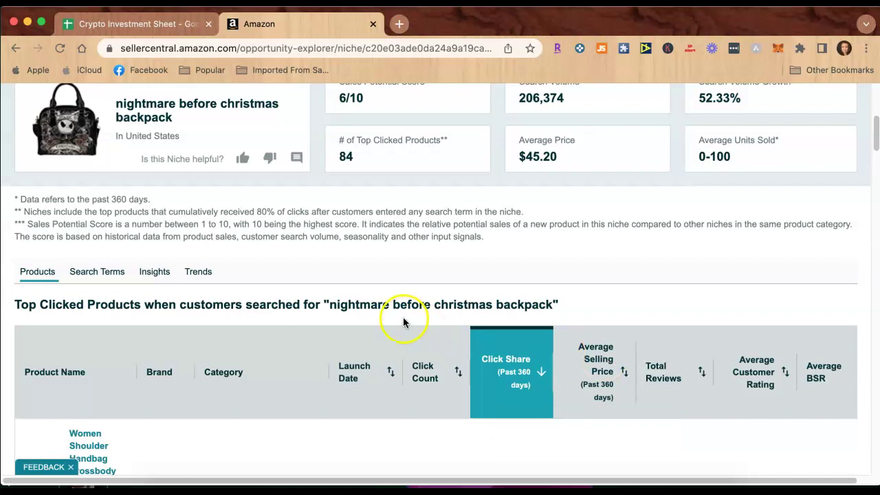
pyautogui.scroll(-3, 403, 317)
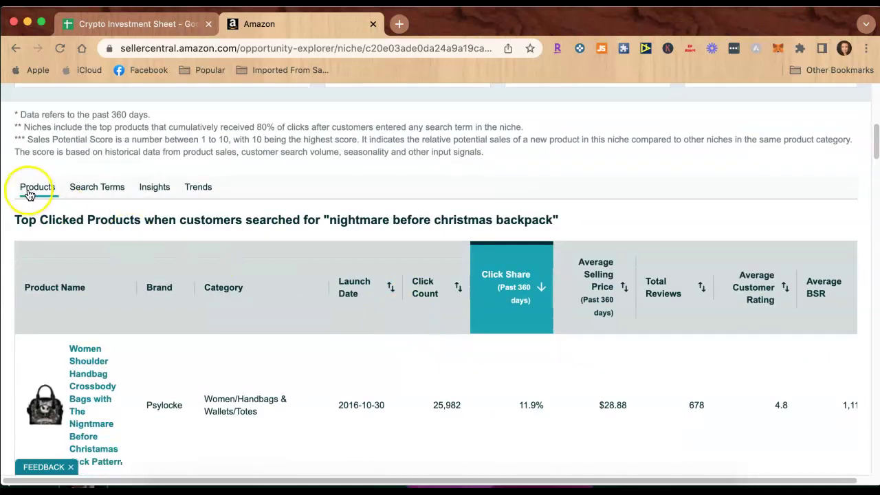
pyautogui.scroll(-12, 53, 219)
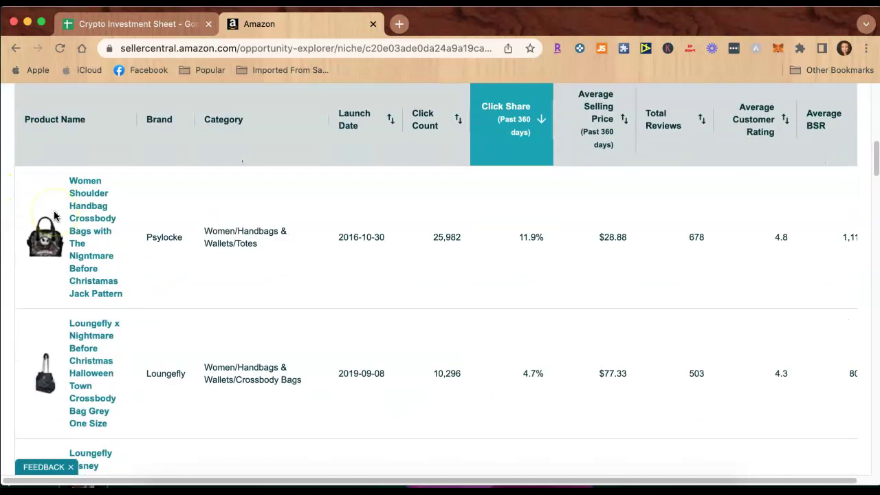
pyautogui.scroll(-5, 54, 216)
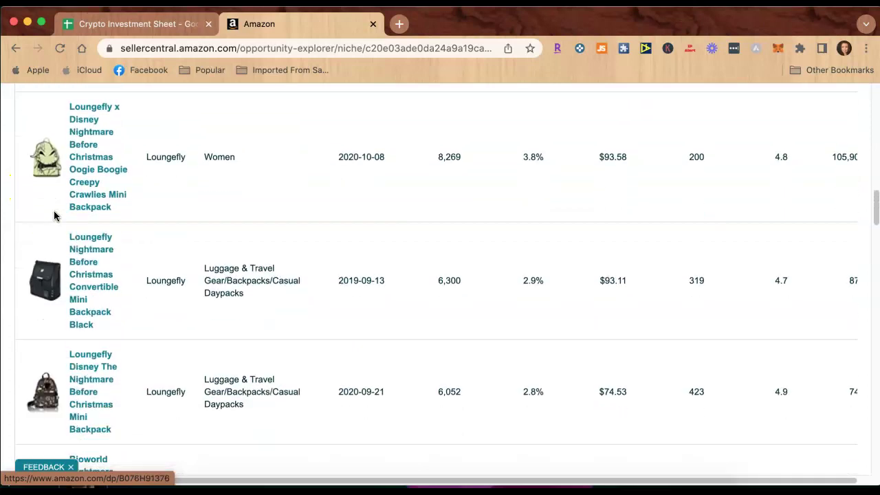
pyautogui.scroll(5, 54, 216)
pyautogui.scroll(5, 54, 216)
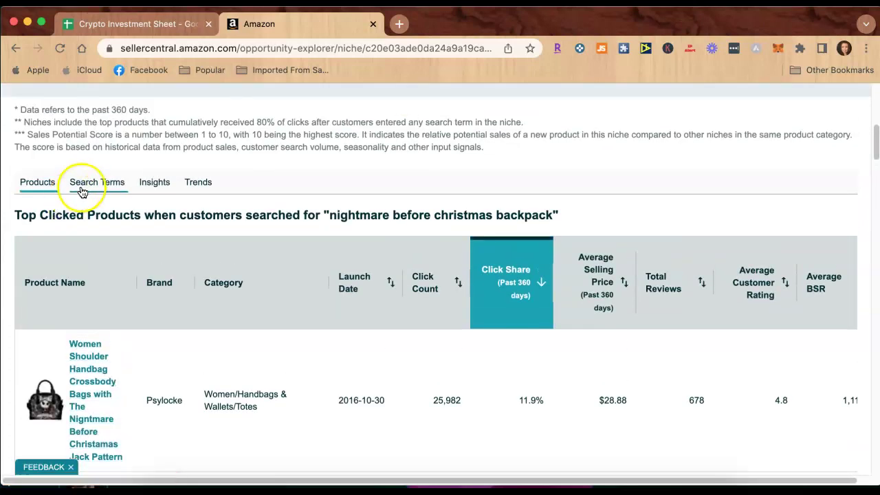
# - List the niche's search terms, led by 'nightmare before christmas purse' at 35,255 searches
pyautogui.click(81, 187)
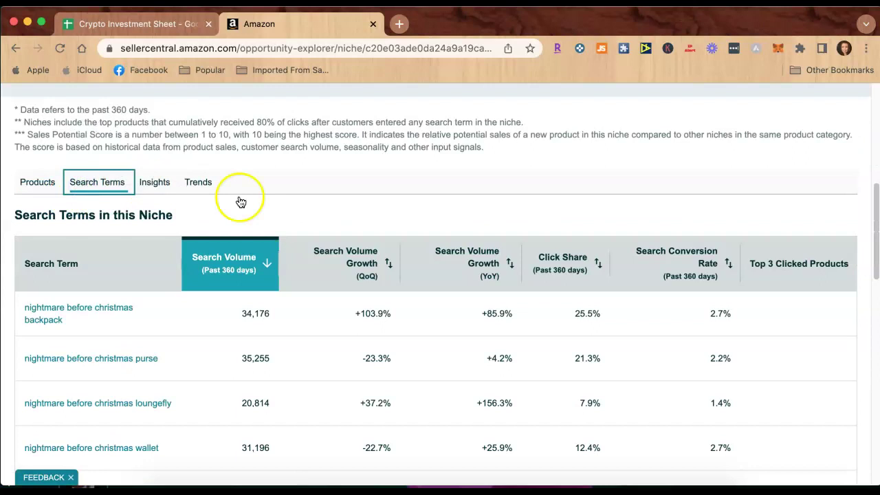
pyautogui.scroll(-1, 318, 205)
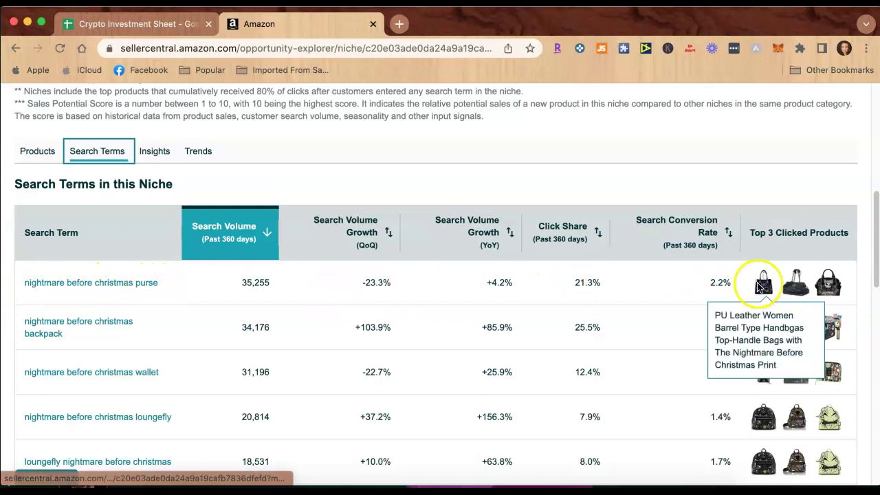
pyautogui.scroll(-2, 649, 396)
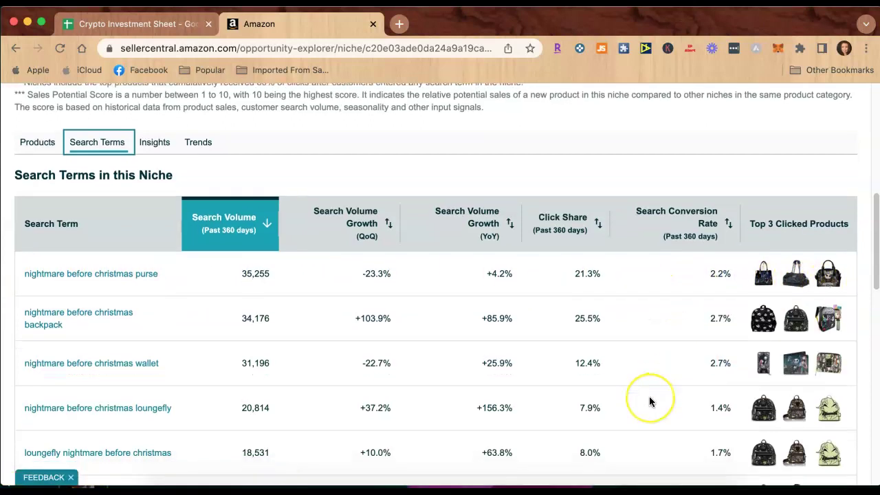
pyautogui.scroll(-2, 650, 402)
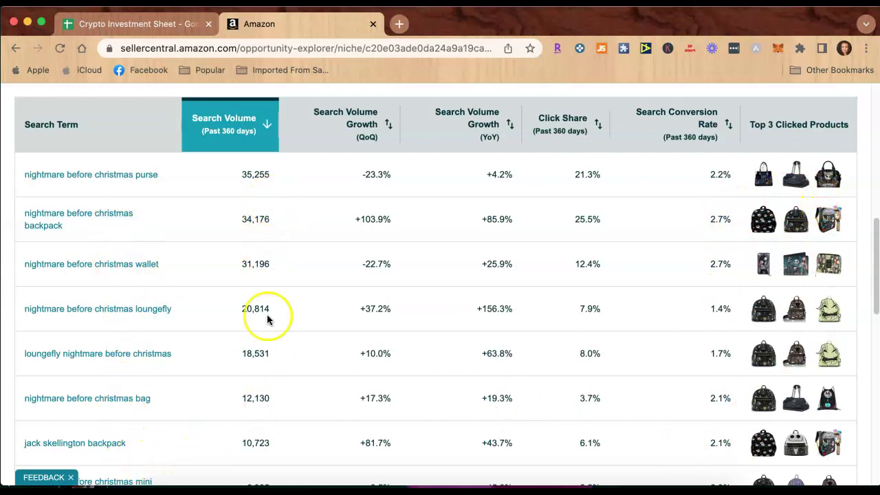
pyautogui.scroll(-2, 336, 409)
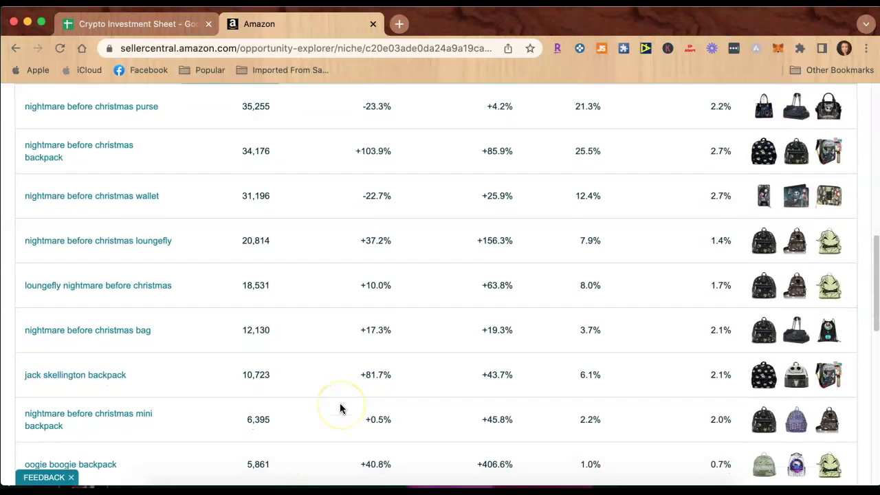
pyautogui.scroll(-3, 340, 409)
pyautogui.scroll(-2, 340, 408)
pyautogui.scroll(10, 156, 169)
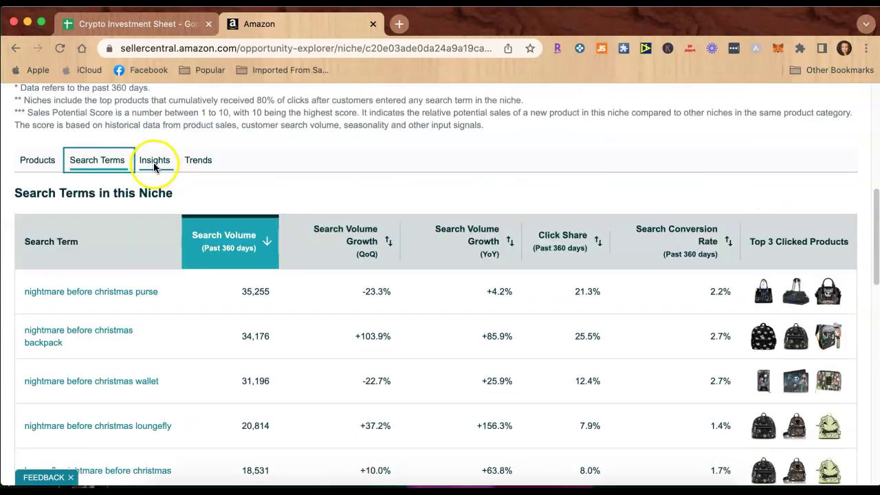
# - Review the Insights metrics: 84 products, 30 brands and 76.2% top-5 brand click share
pyautogui.click(155, 163)
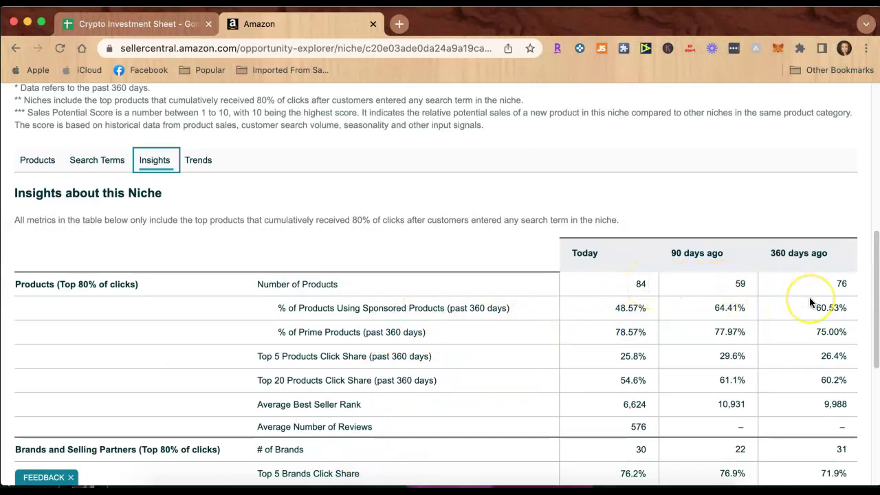
pyautogui.scroll(-2, 808, 302)
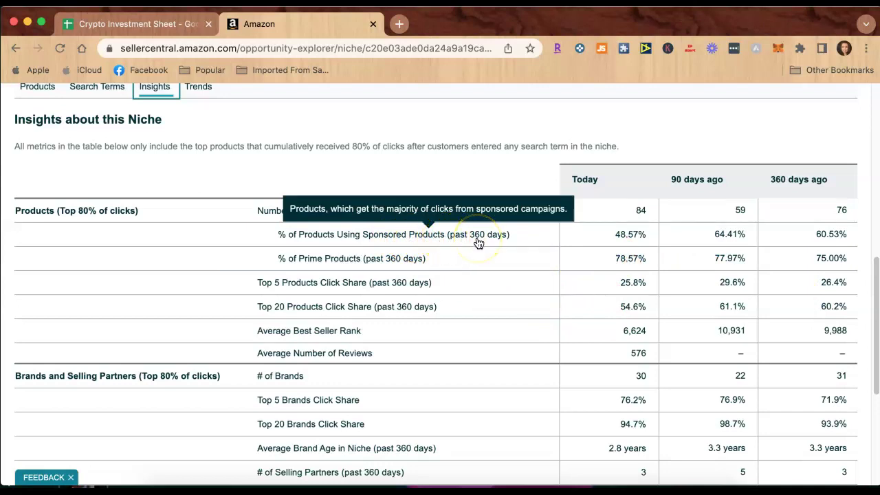
pyautogui.scroll(-4, 478, 243)
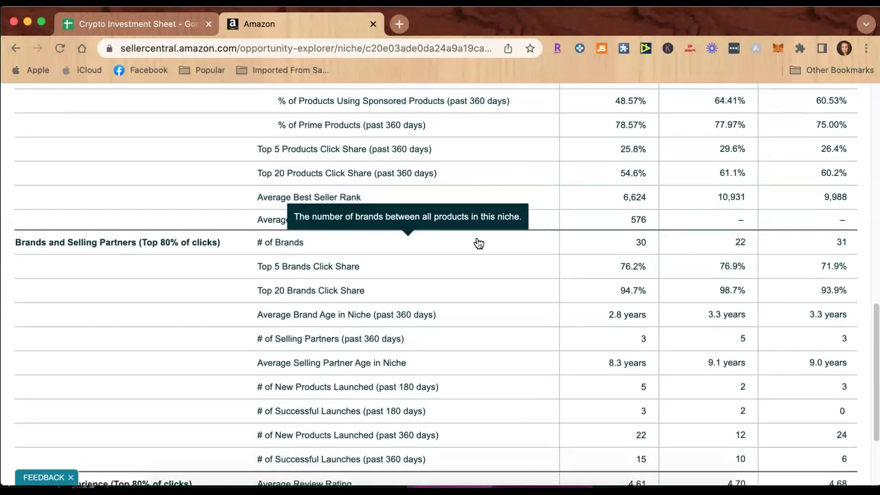
pyautogui.scroll(-2, 478, 243)
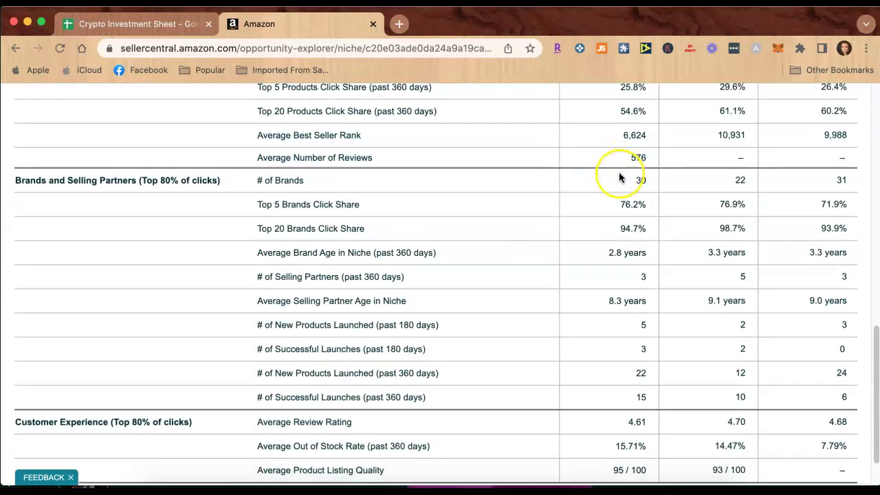
pyautogui.scroll(4, 618, 176)
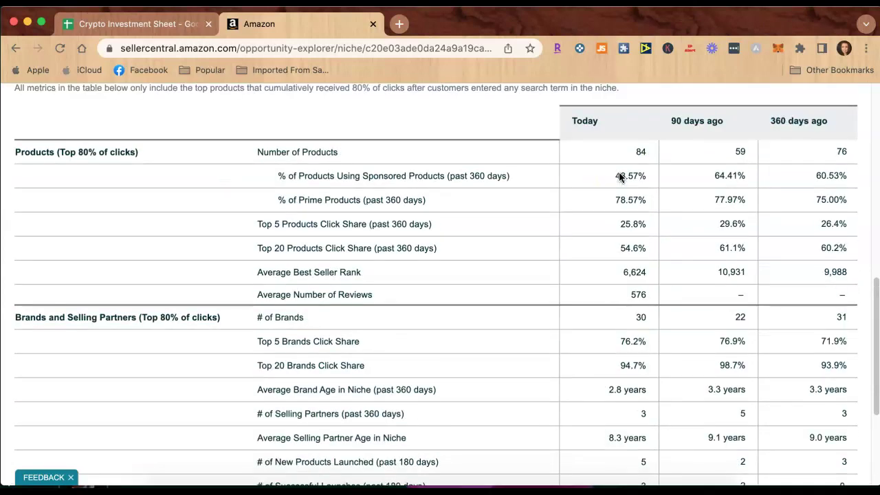
pyautogui.scroll(-2, 616, 247)
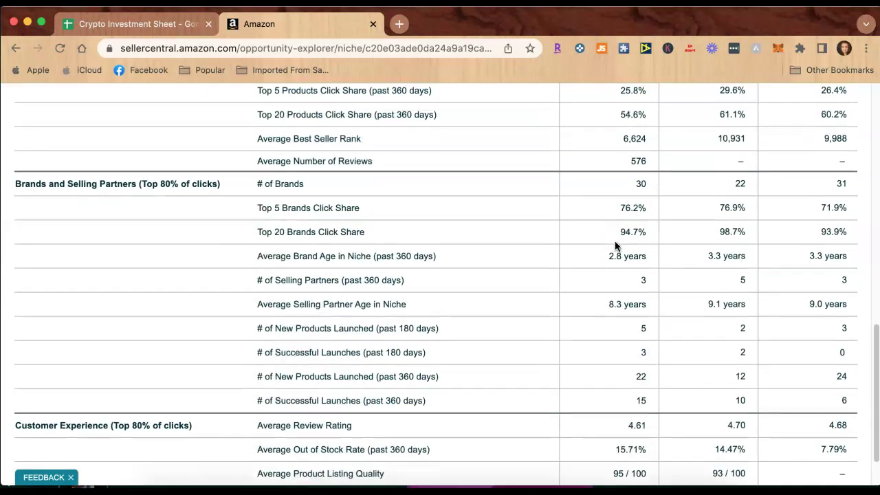
pyautogui.click(589, 208)
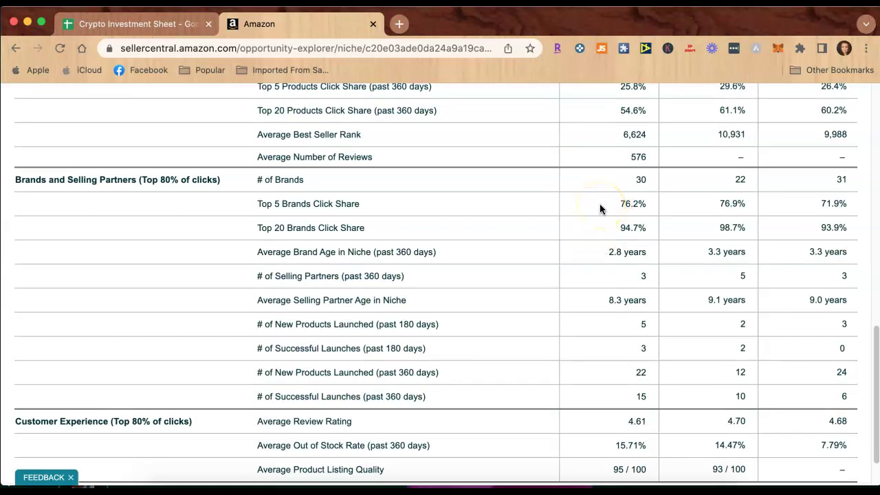
pyautogui.click(619, 206)
pyautogui.moveTo(434, 330)
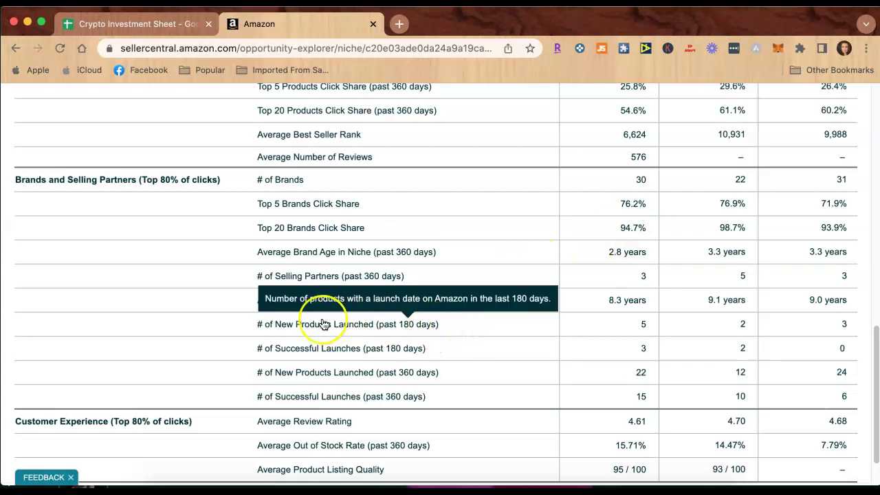